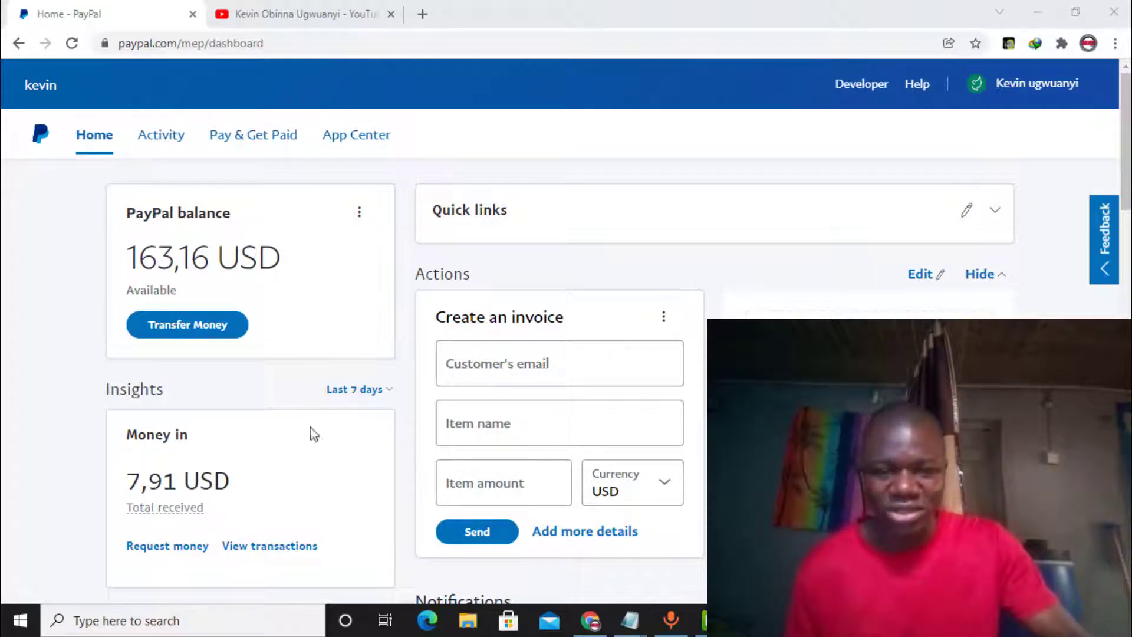
- Highlight the 163,16 USD balance figure on the dashboard, then clear the highlight
drag(315, 257, 107, 258)
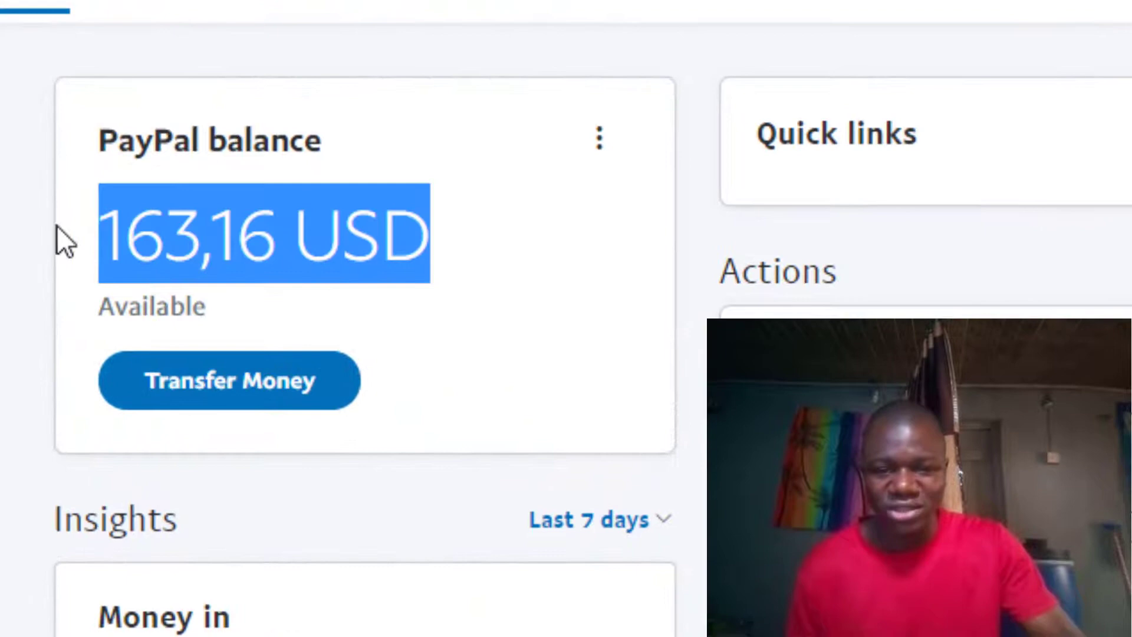
click(549, 248)
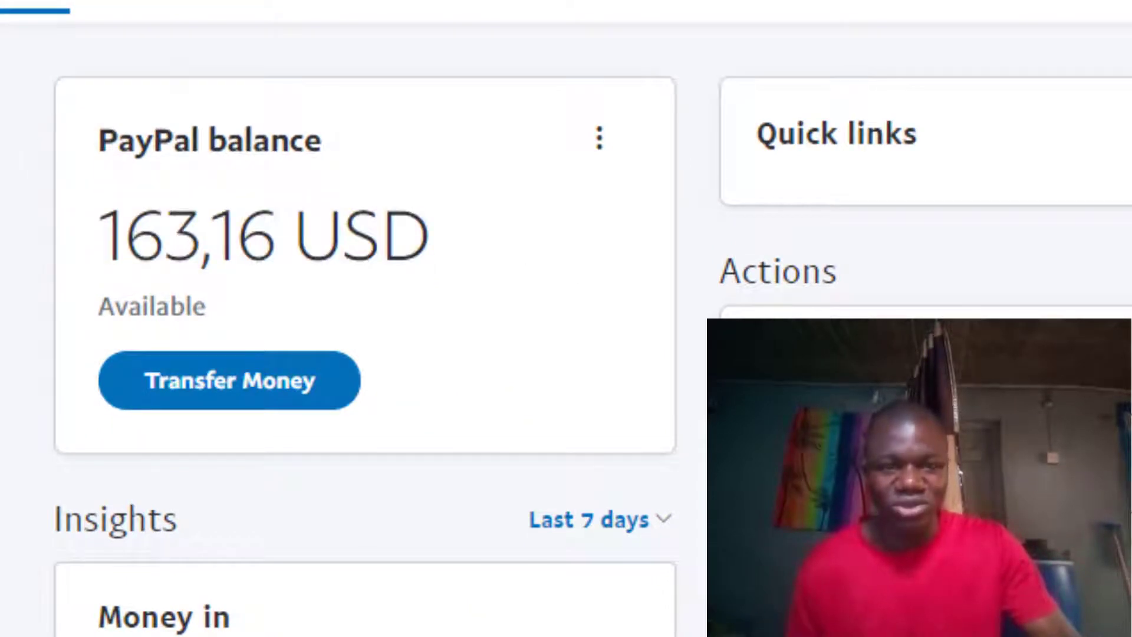
scroll(553, 411, down, 5)
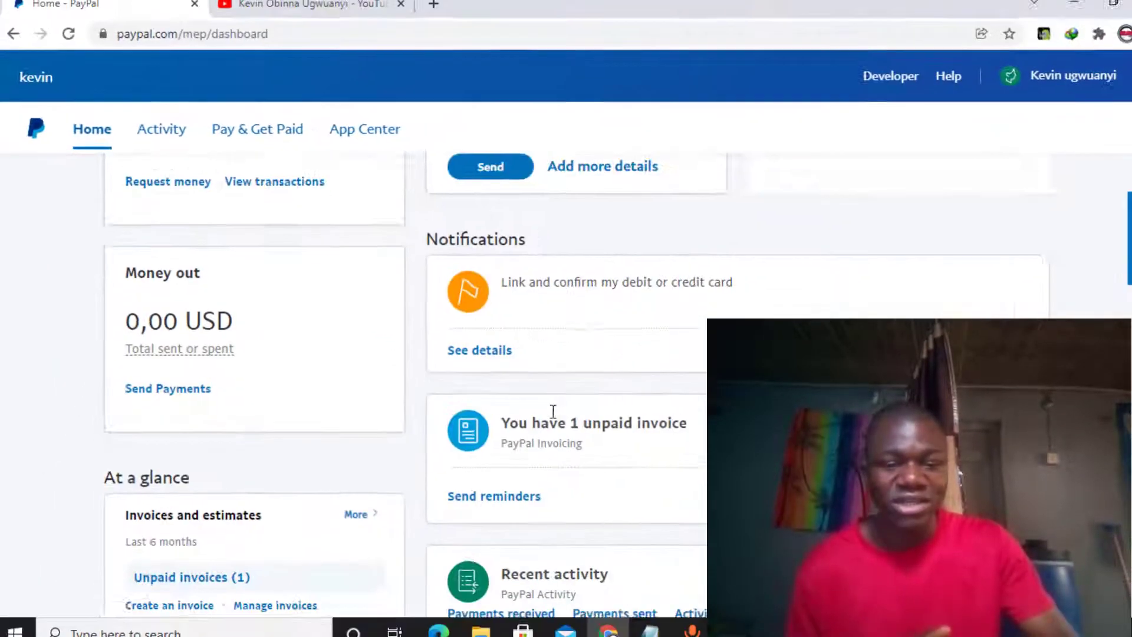
scroll(553, 412, down, 4)
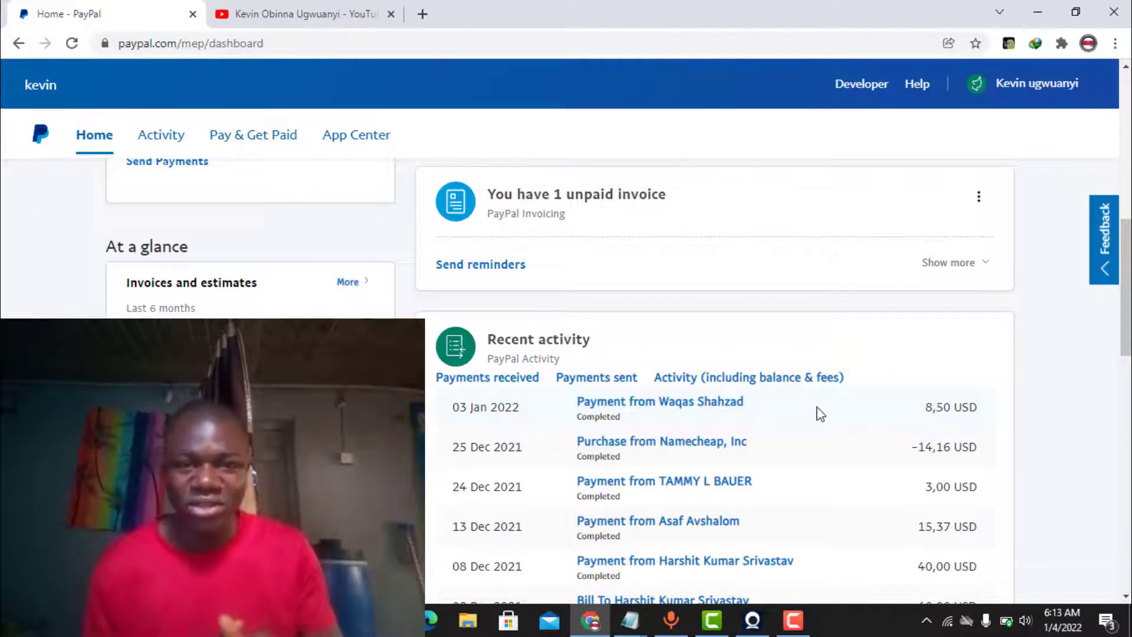
- Subscribe to the YouTube channel with notifications set to All, then return to PayPal
click(303, 11)
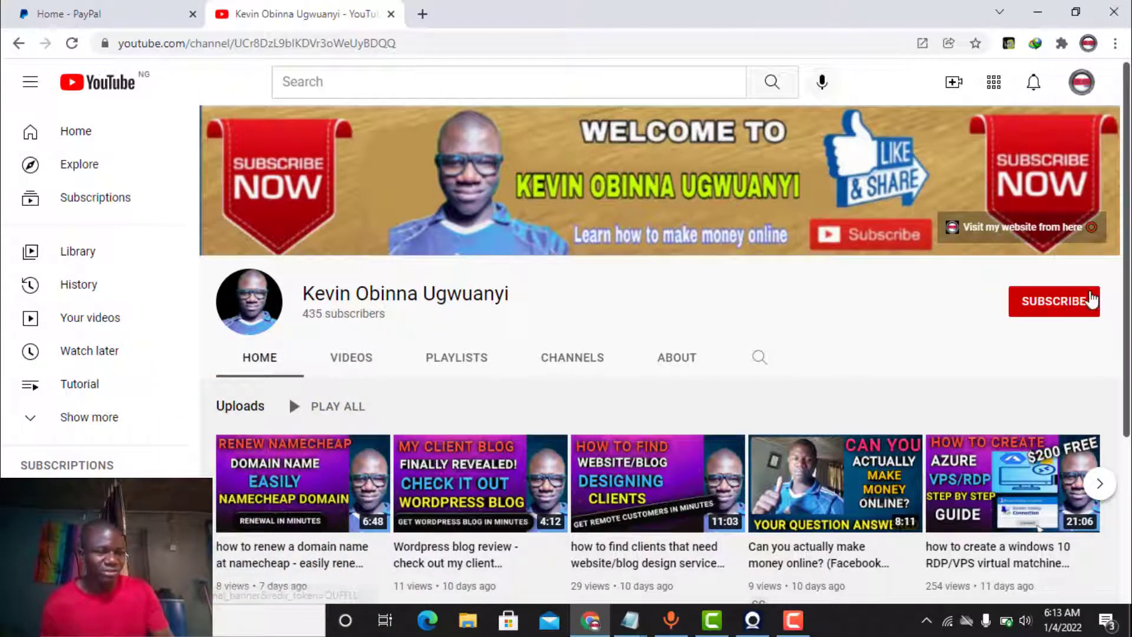
click(1066, 301)
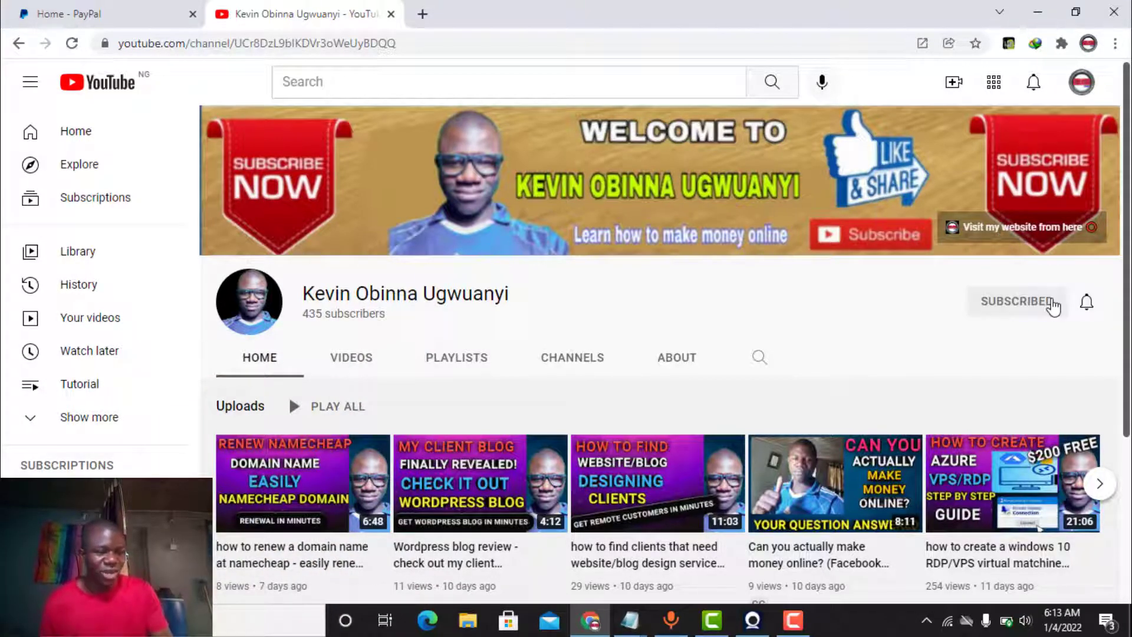
click(1086, 304)
click(1058, 339)
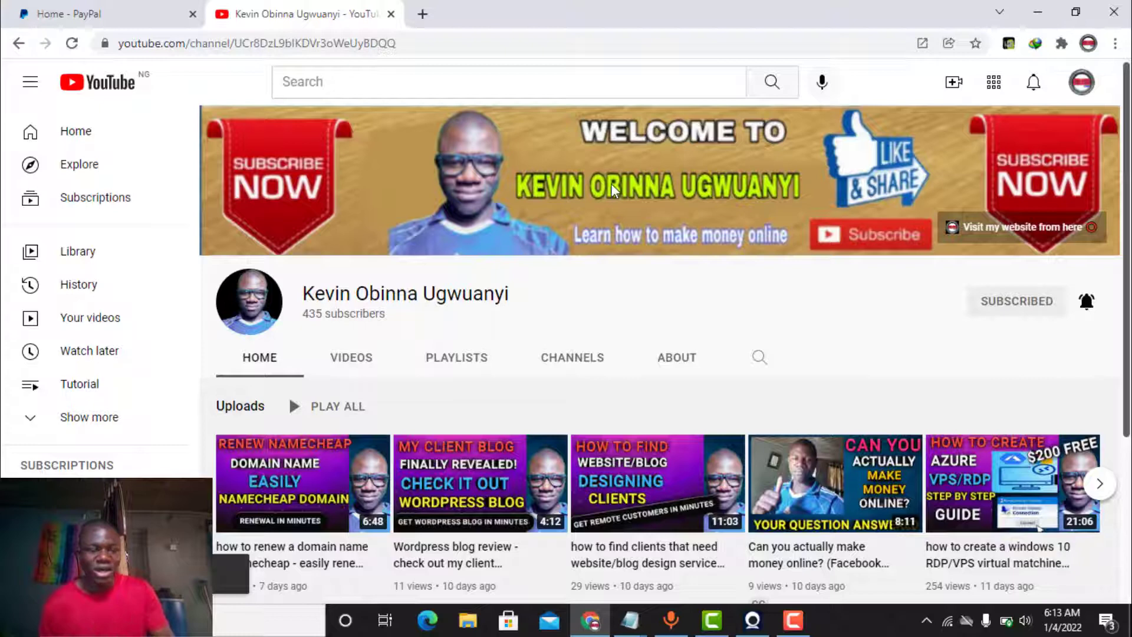
click(110, 9)
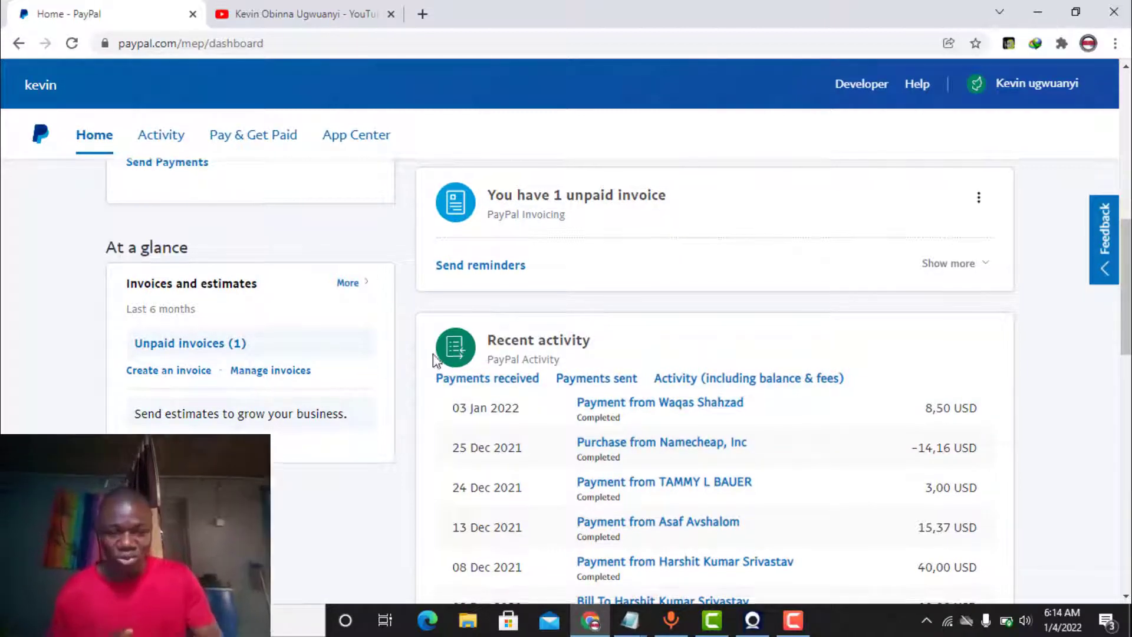
scroll(433, 354, up, 1)
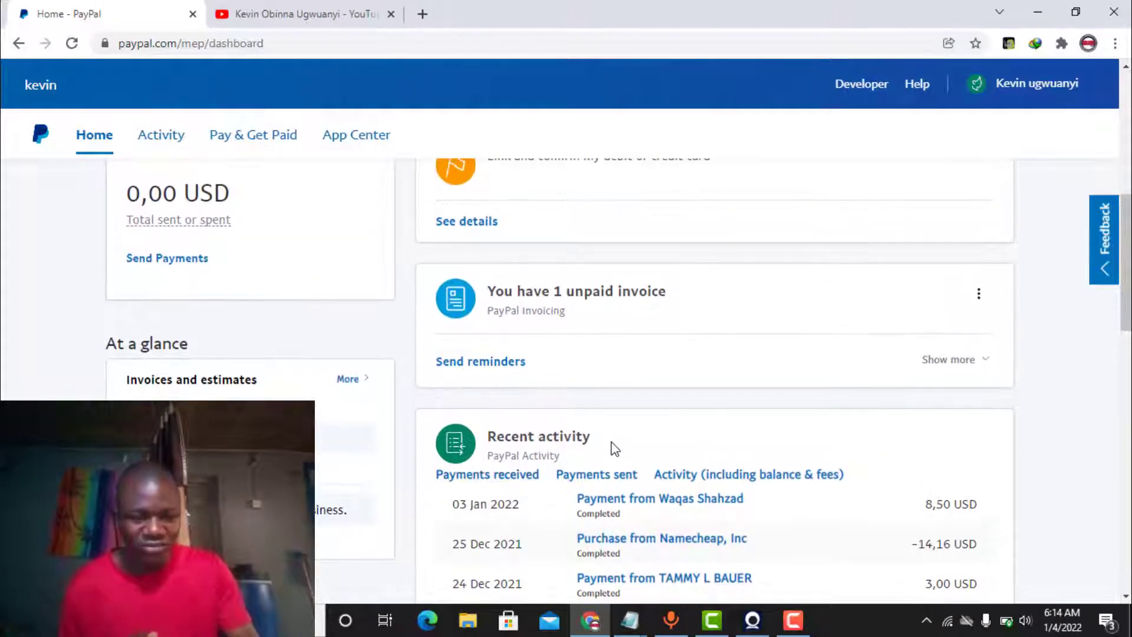
scroll(614, 447, up, 1)
scroll(885, 513, up, 4)
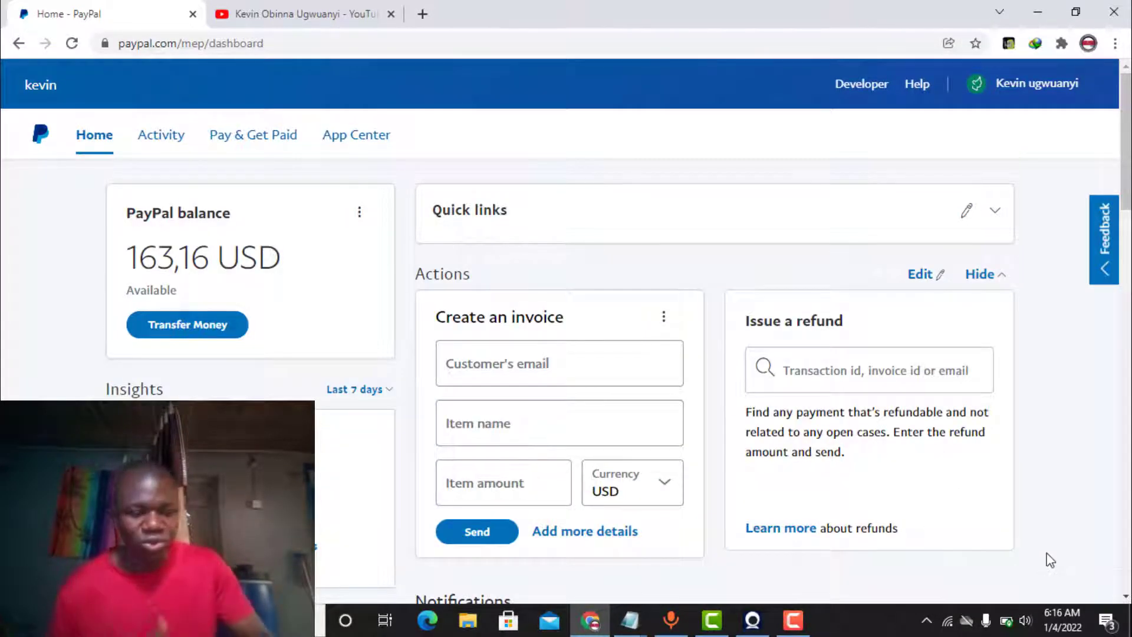
scroll(1048, 561, down, 2)
scroll(1049, 561, down, 4)
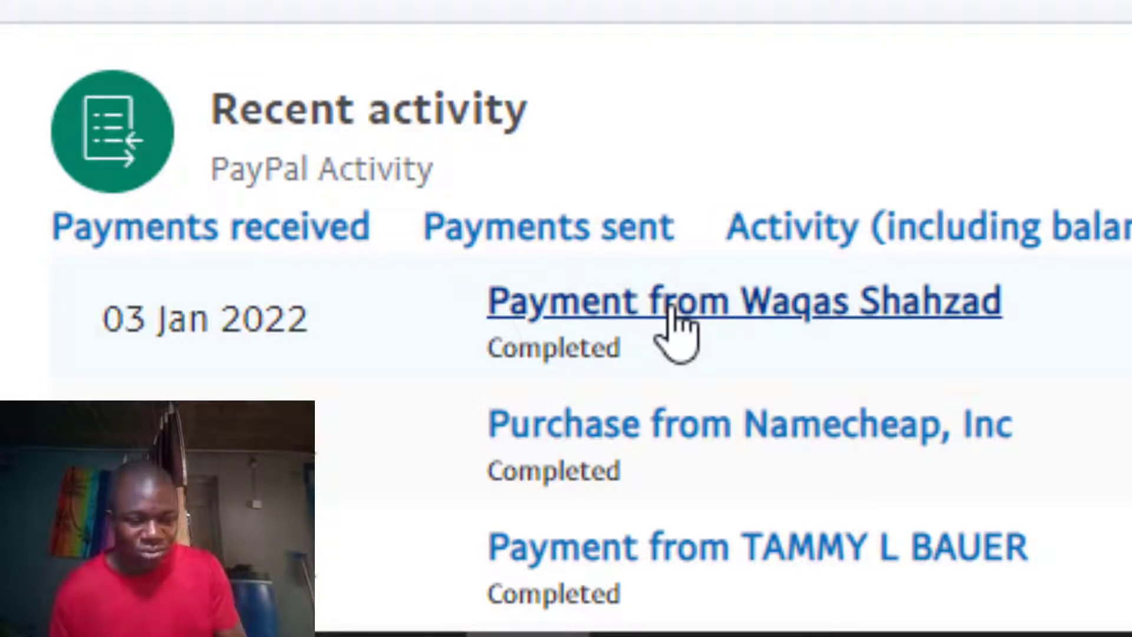
- Review the 8,50 USD payment's details: received line, Completed status, transaction ID and gross amount
click(670, 310)
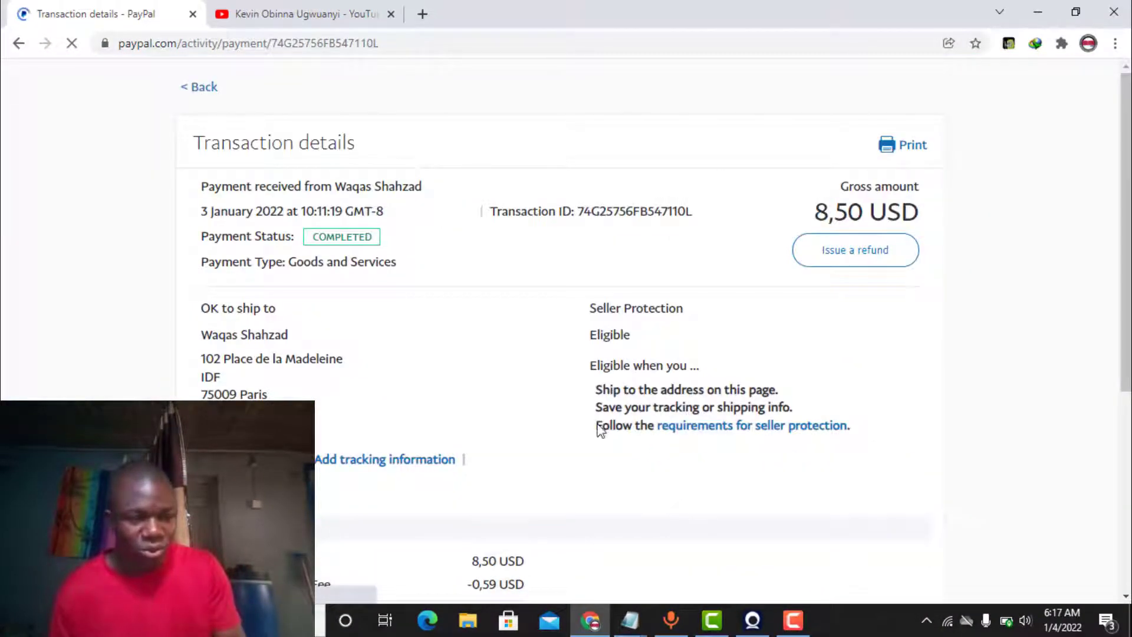
triple_click(492, 221)
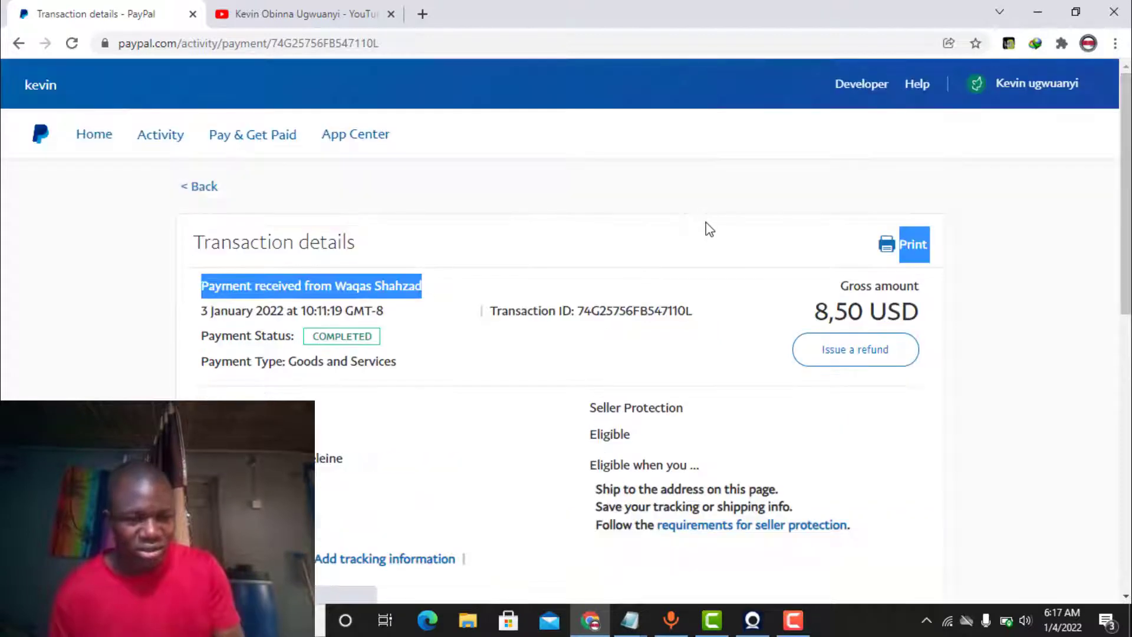
click(727, 307)
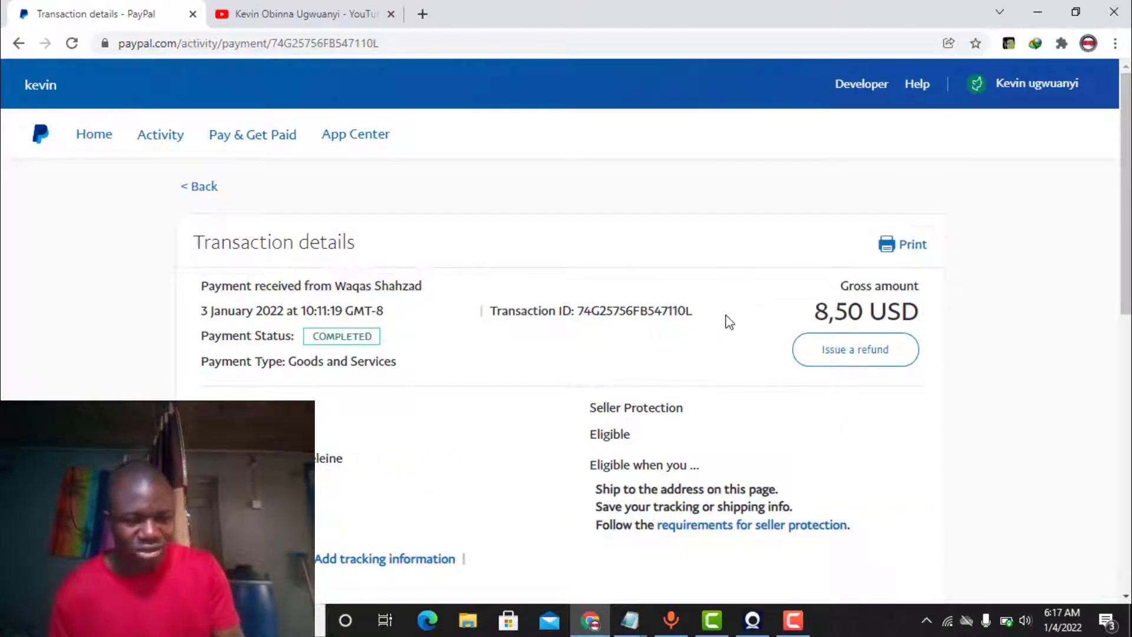
triple_click(421, 346)
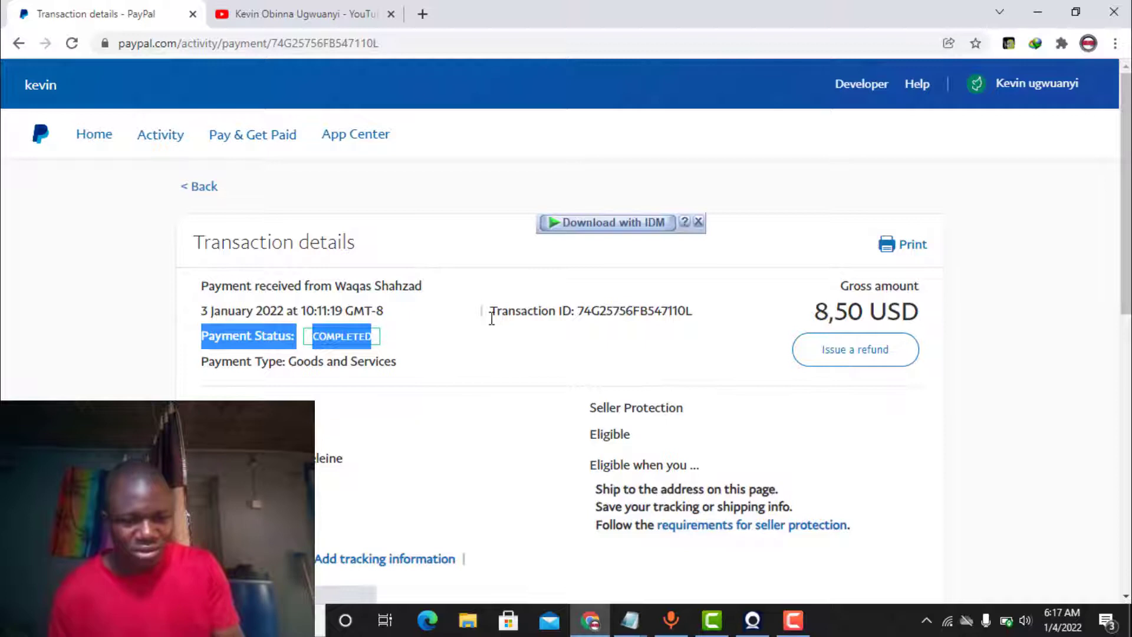
mouse_move(490, 319)
mouse_down()
mouse_move(663, 341)
mouse_move(694, 325)
mouse_up()
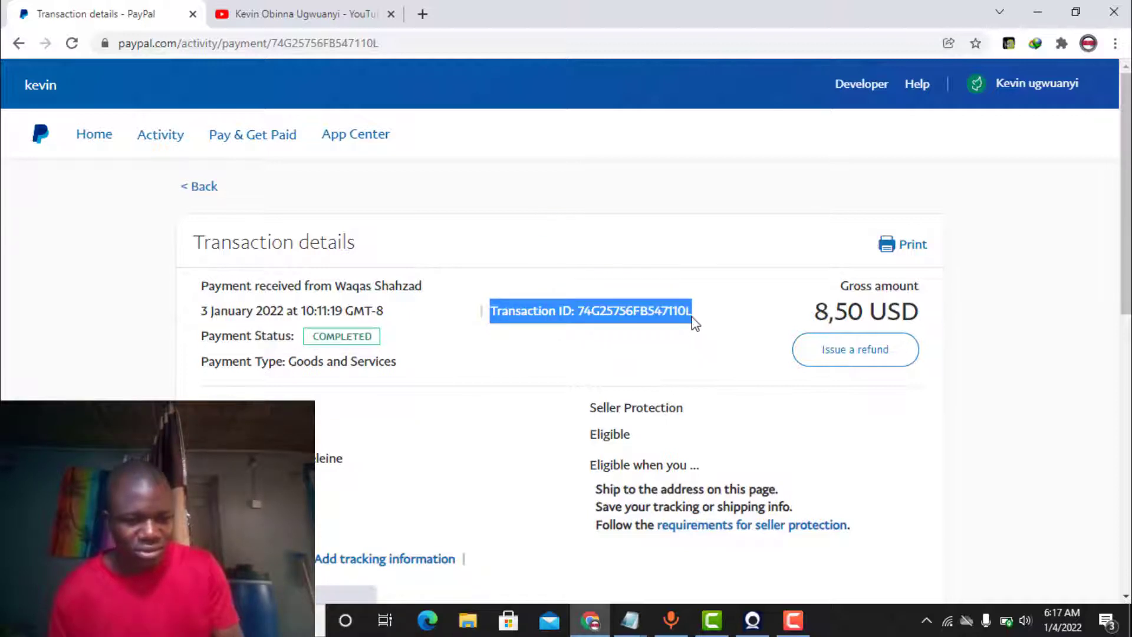
drag(816, 314, 911, 314)
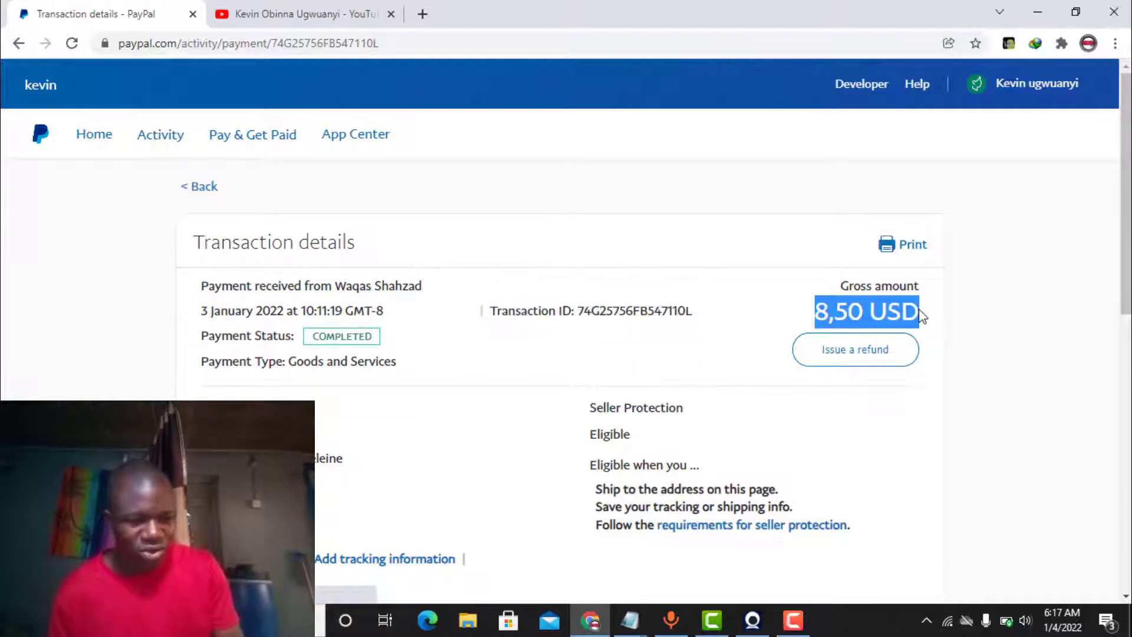
click(708, 286)
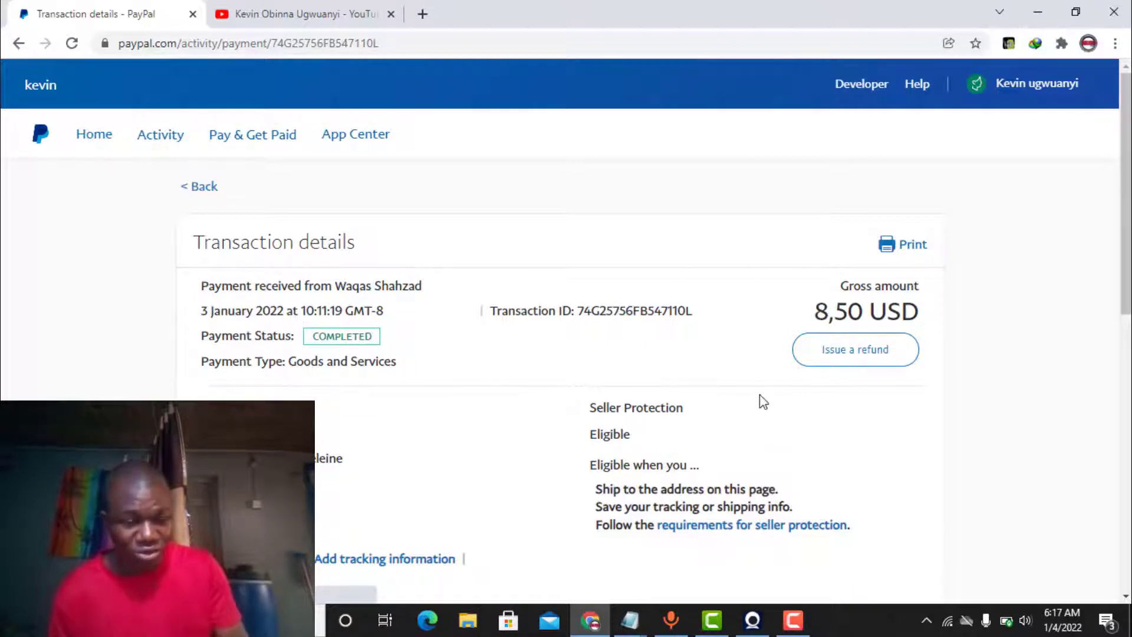
scroll(758, 399, down, 1)
scroll(758, 400, up, 1)
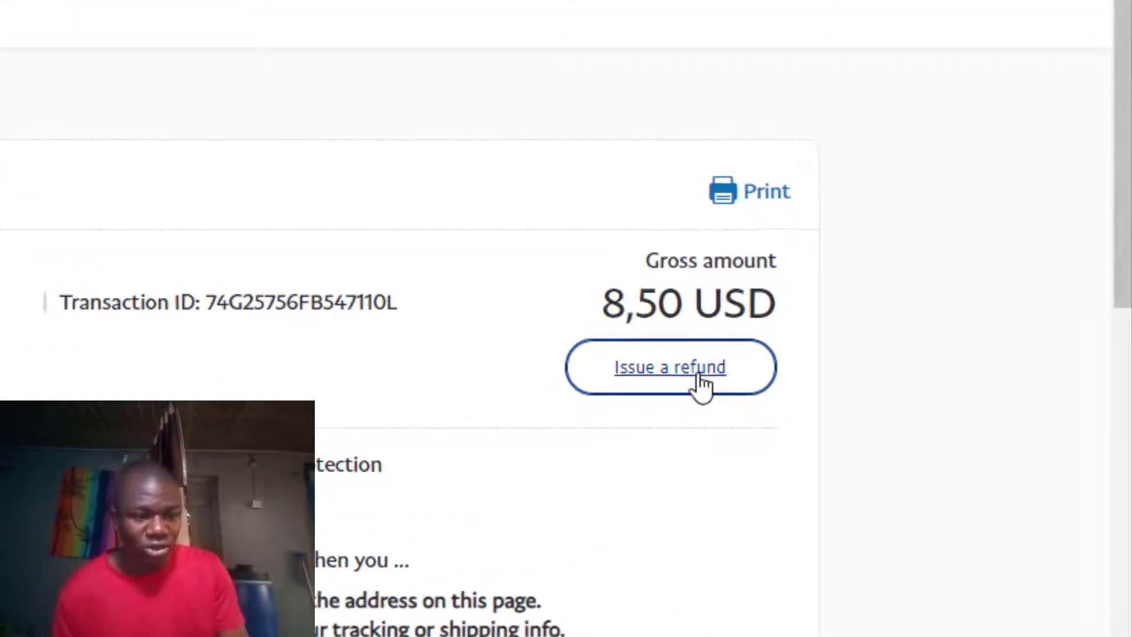
click(846, 361)
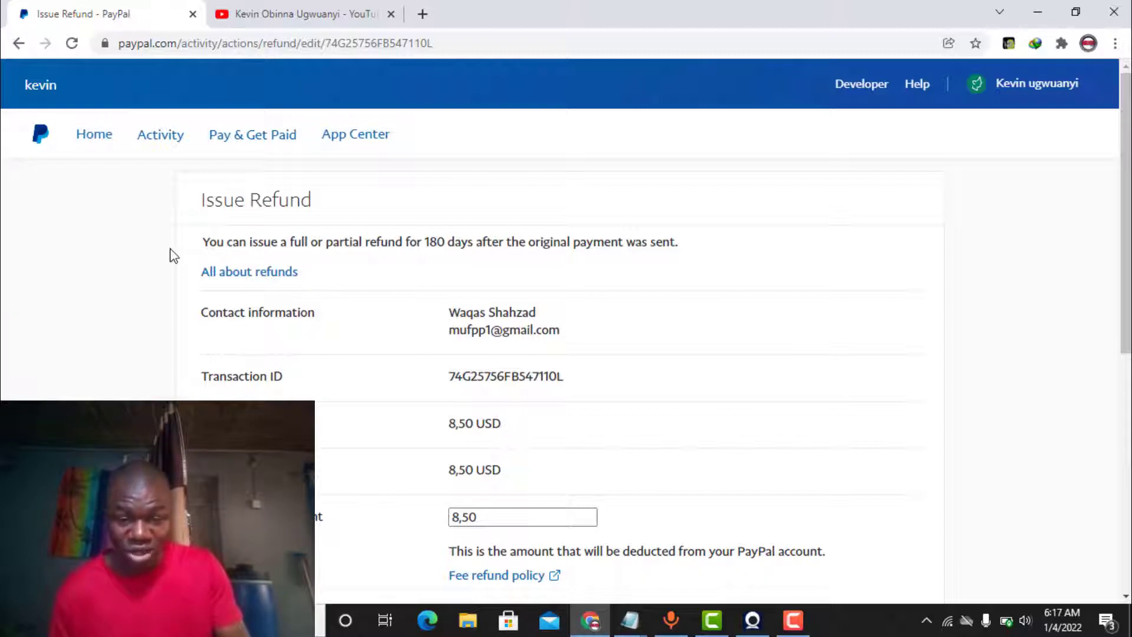
drag(203, 241, 567, 244)
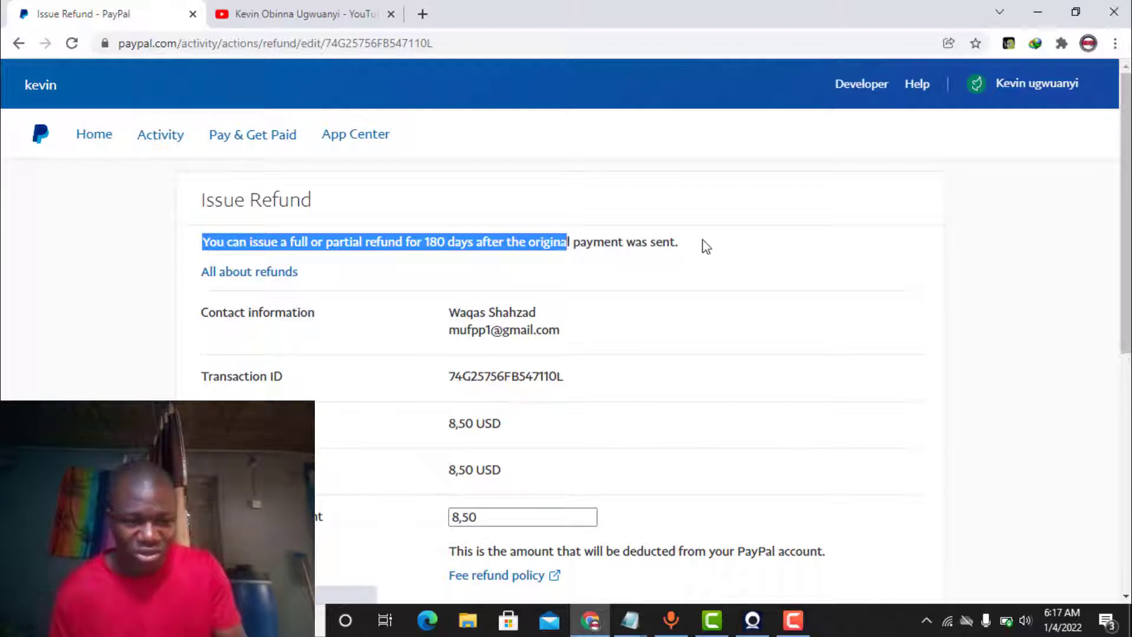
drag(682, 247, 509, 235)
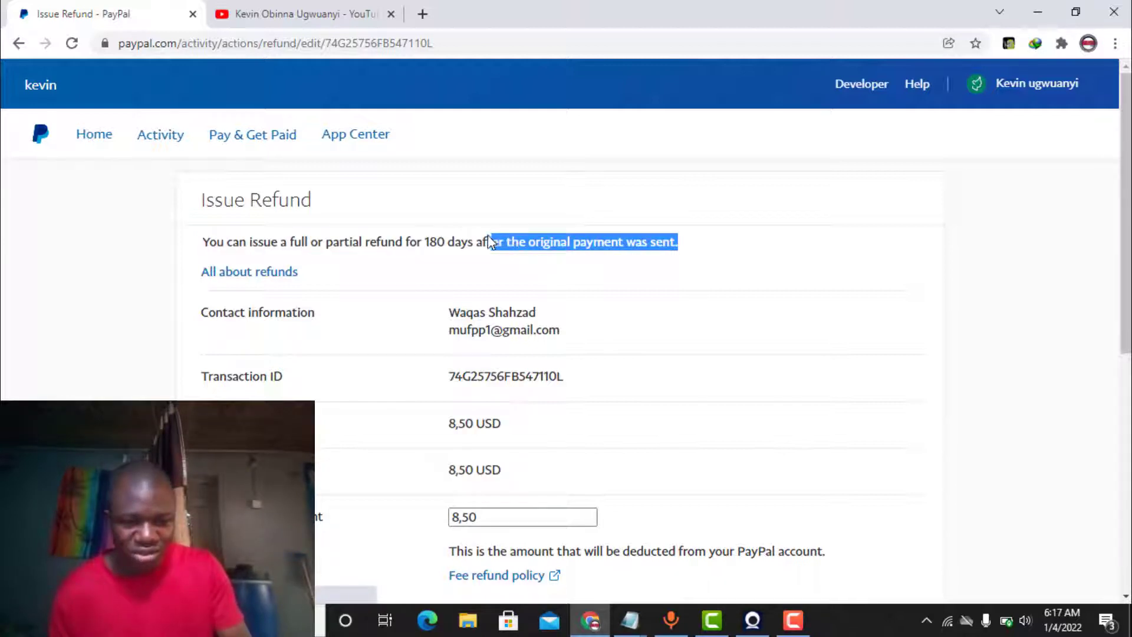
click(409, 207)
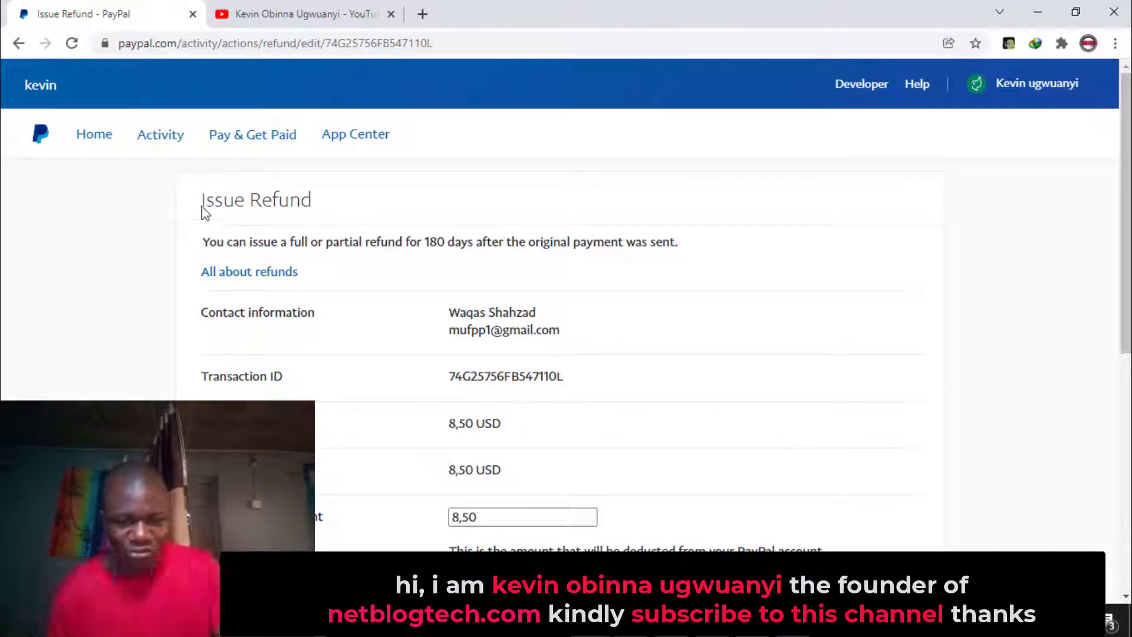
drag(201, 209, 408, 212)
click(407, 213)
scroll(408, 213, down, 2)
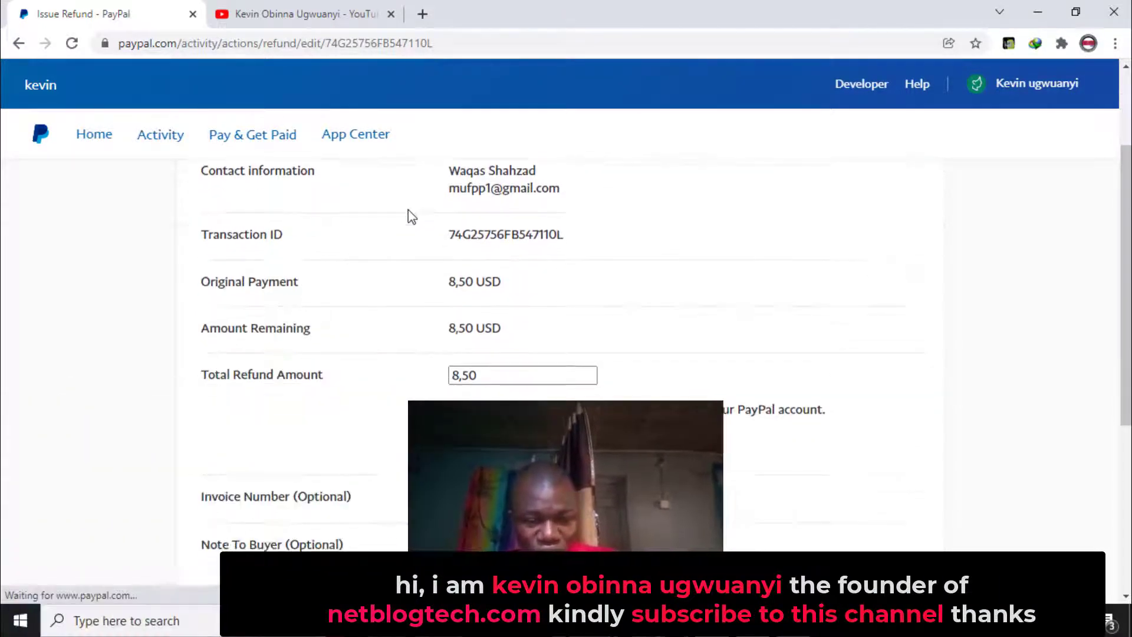
scroll(408, 213, down, 2)
scroll(408, 213, down, 1)
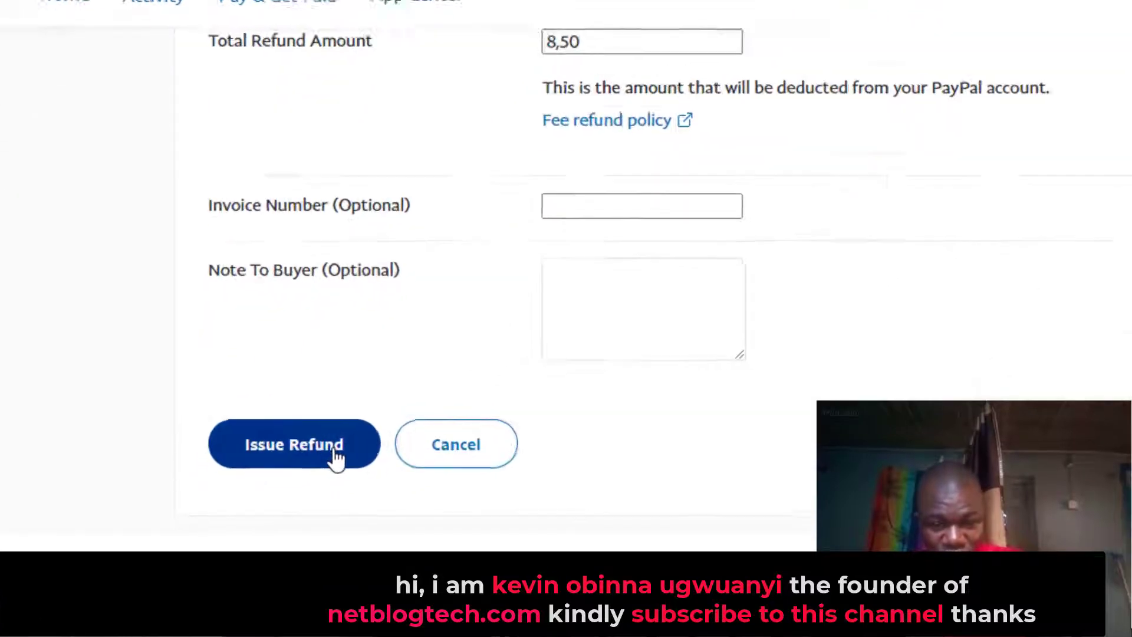
- Issue the full 8,50 USD refund and review the refunded amount and recipient name on the confirmation
click(319, 469)
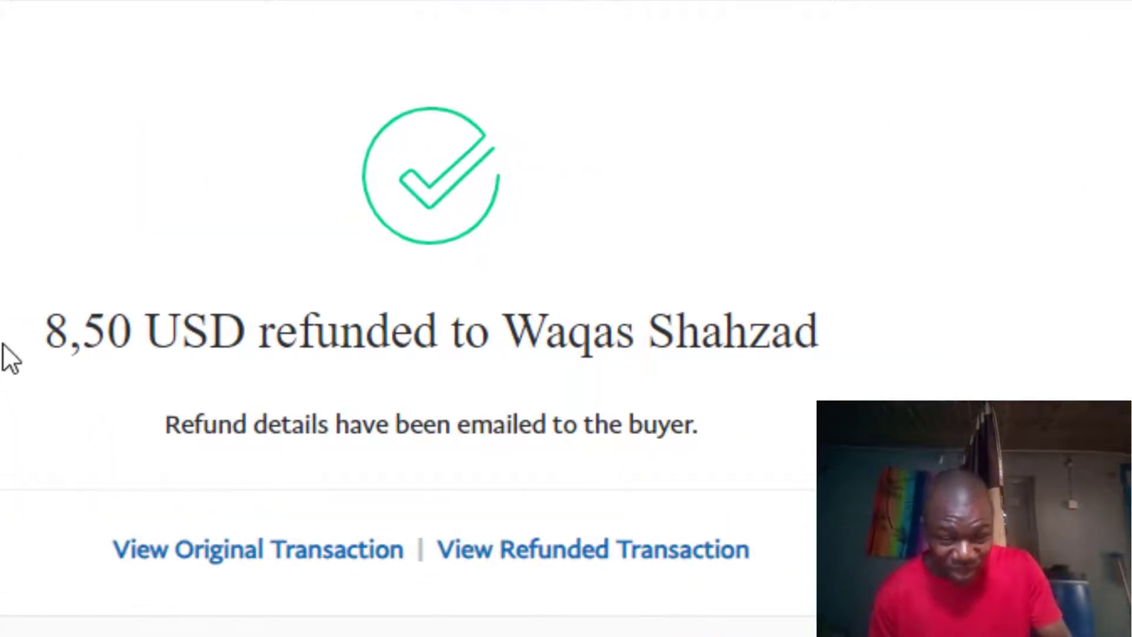
drag(6, 354, 111, 331)
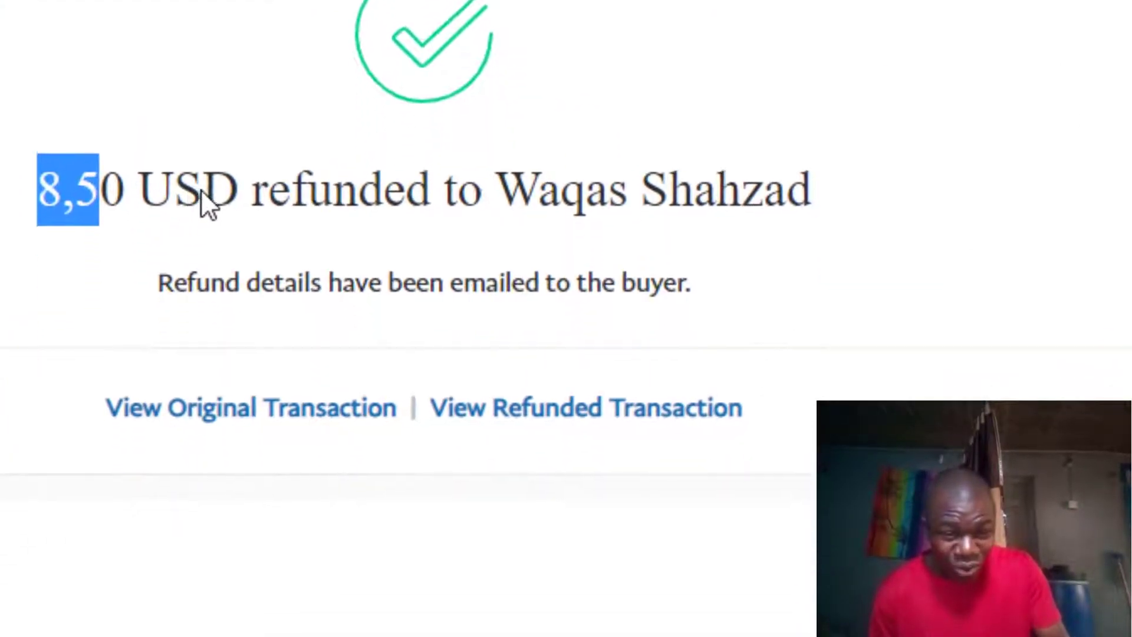
mouse_move(201, 188)
mouse_down()
mouse_move(213, 151)
mouse_move(231, 191)
mouse_move(231, 318)
mouse_up()
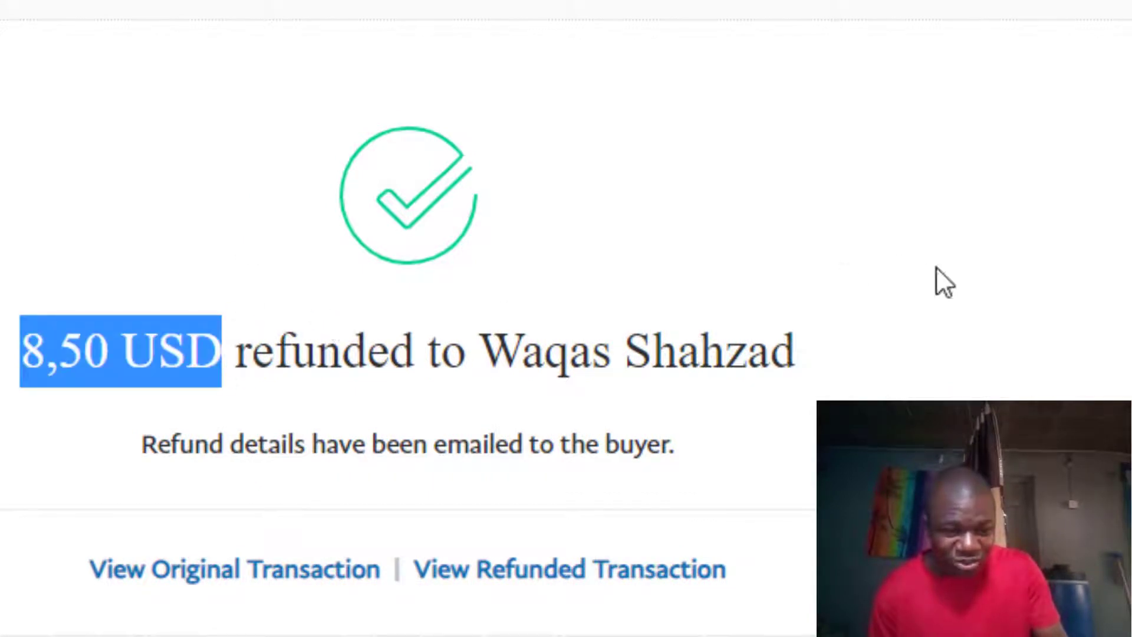
drag(837, 360, 499, 356)
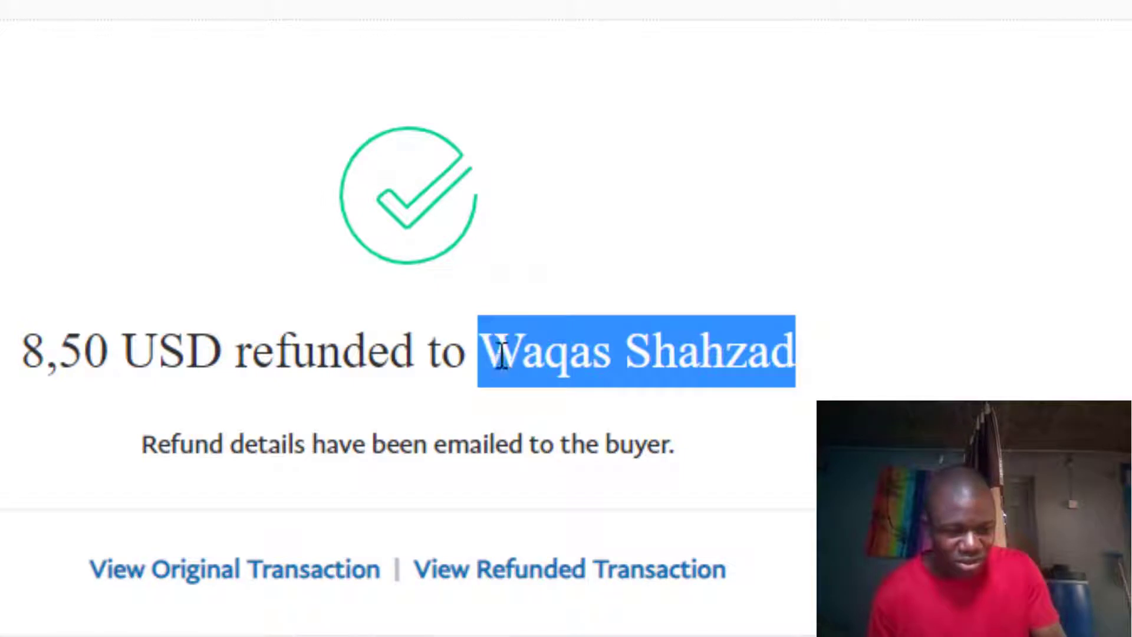
click(766, 435)
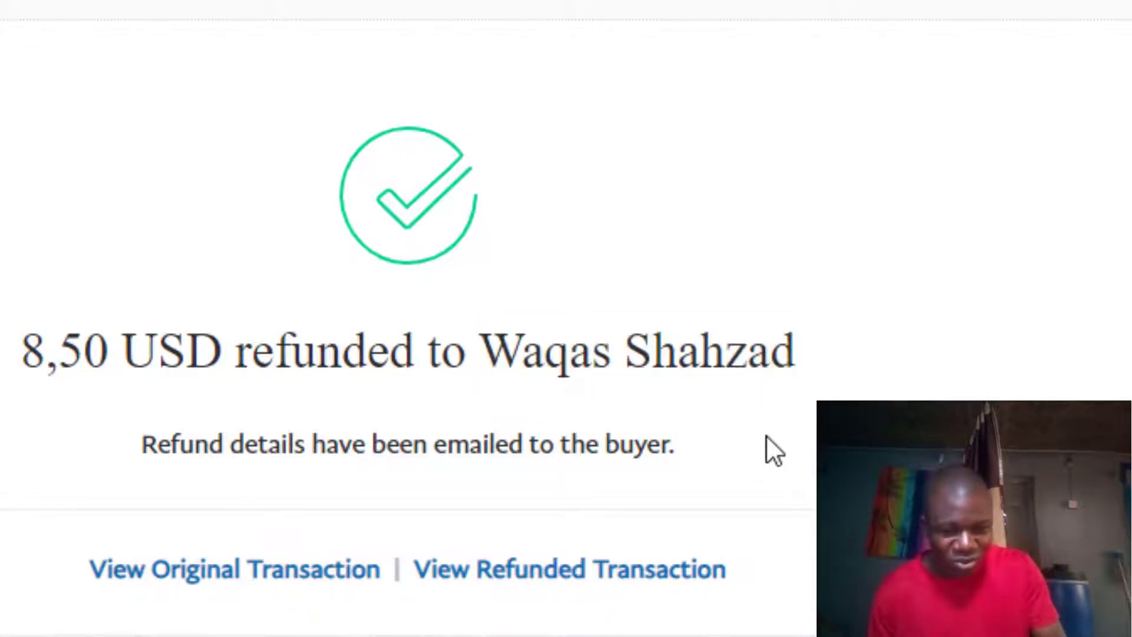
- Review the note that the buyer was emailed and the two transaction links on the confirmation
drag(676, 445, 231, 469)
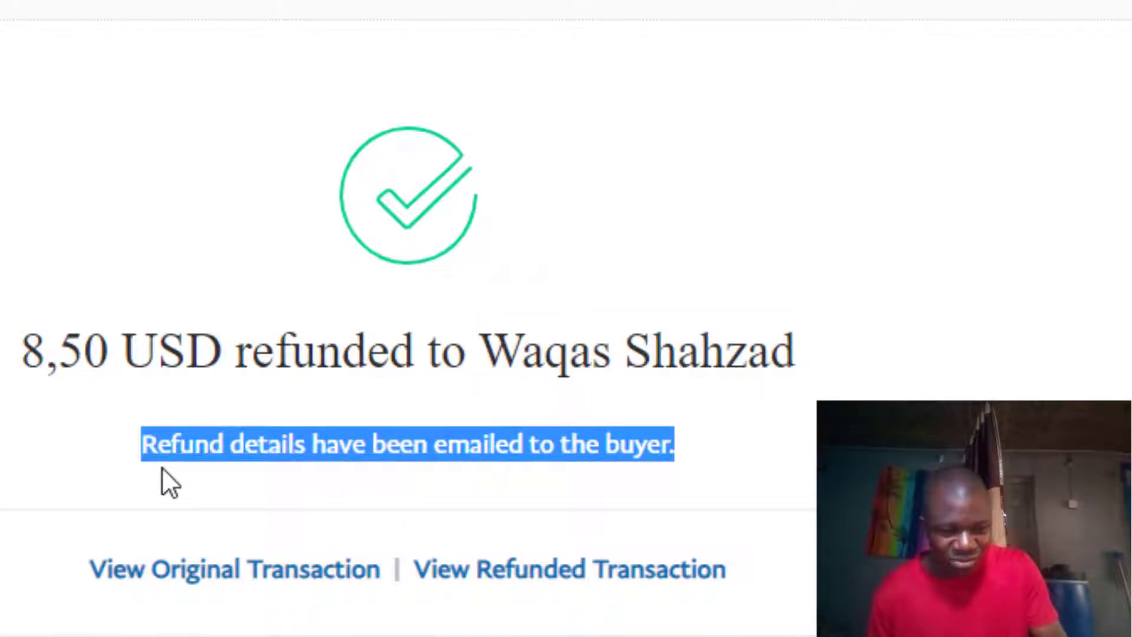
mouse_move(162, 492)
mouse_down()
mouse_move(343, 568)
mouse_move(743, 611)
mouse_up()
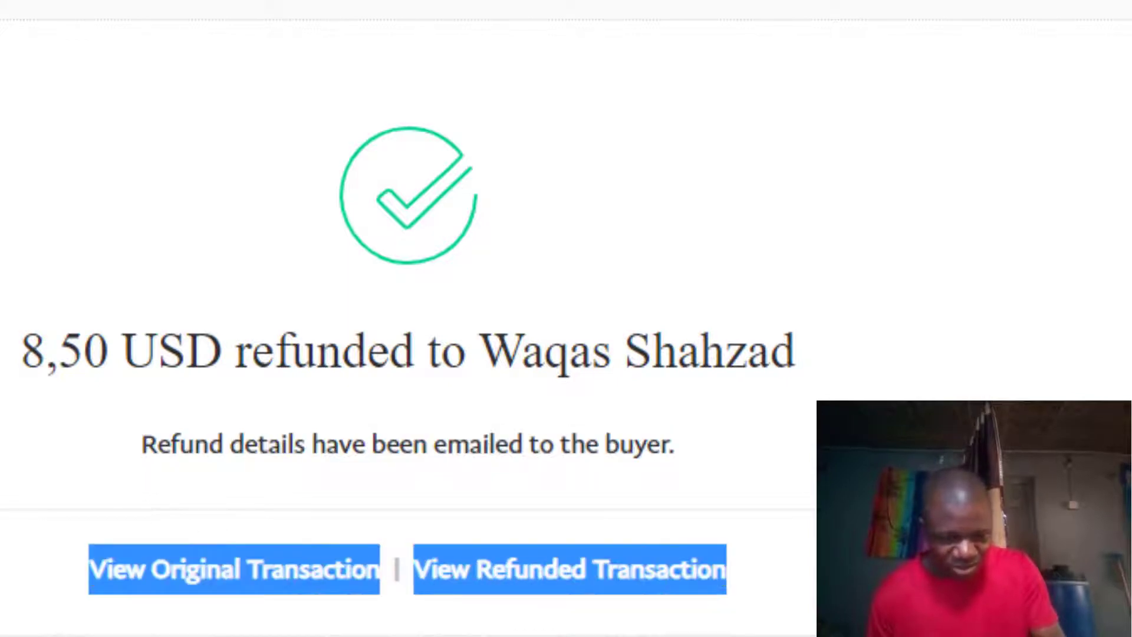
click(743, 610)
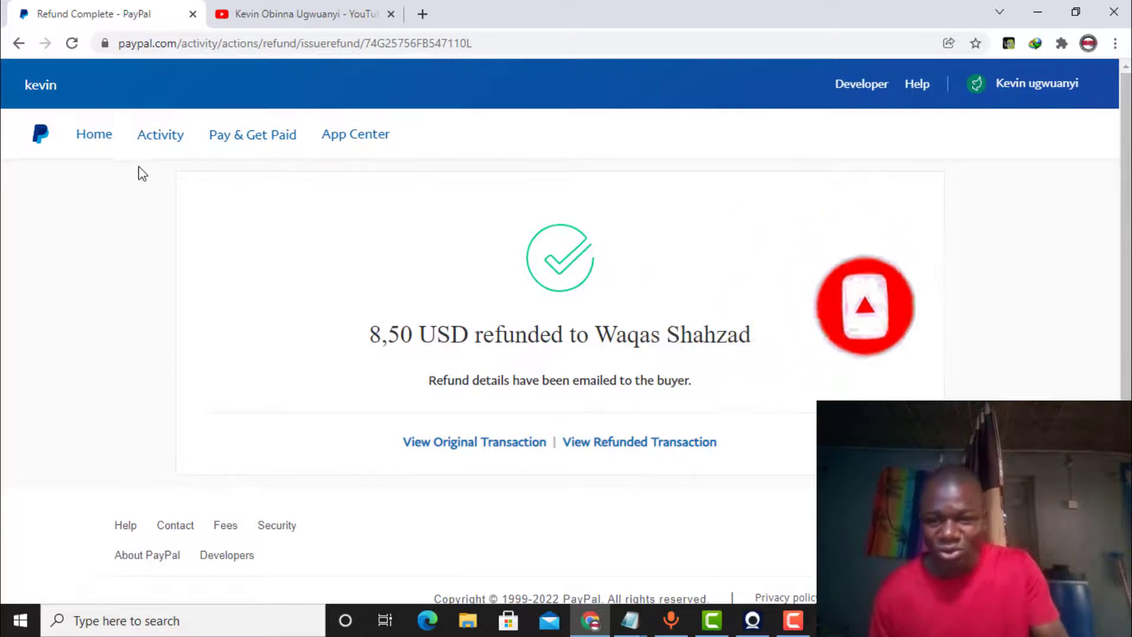
- Return to the PayPal account dashboard via Home
click(98, 151)
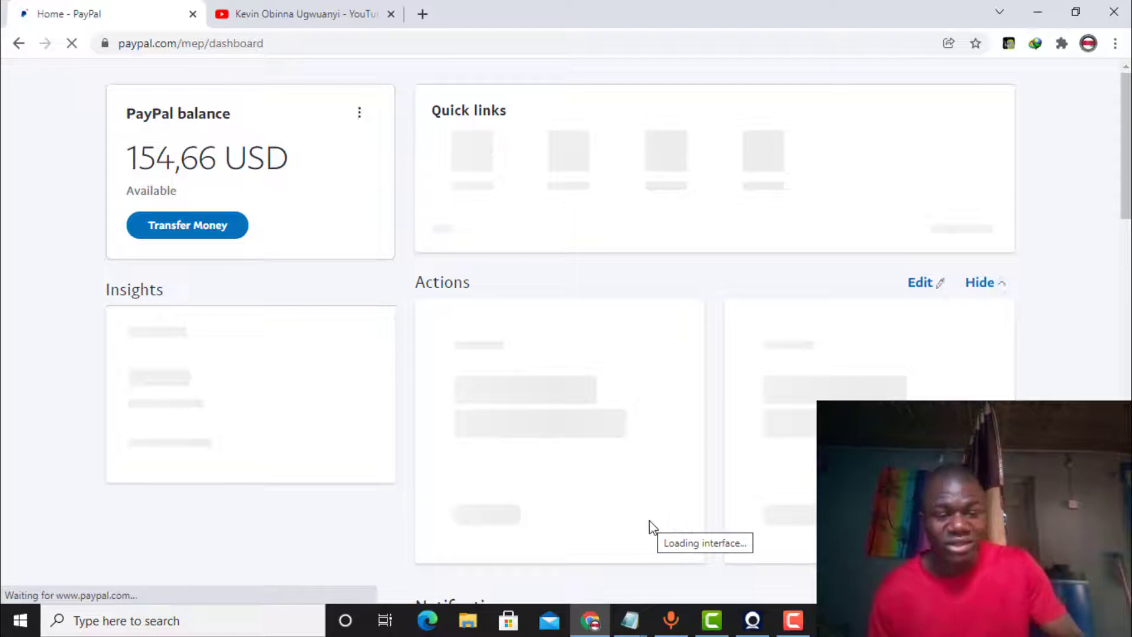
scroll(650, 521, down, 1)
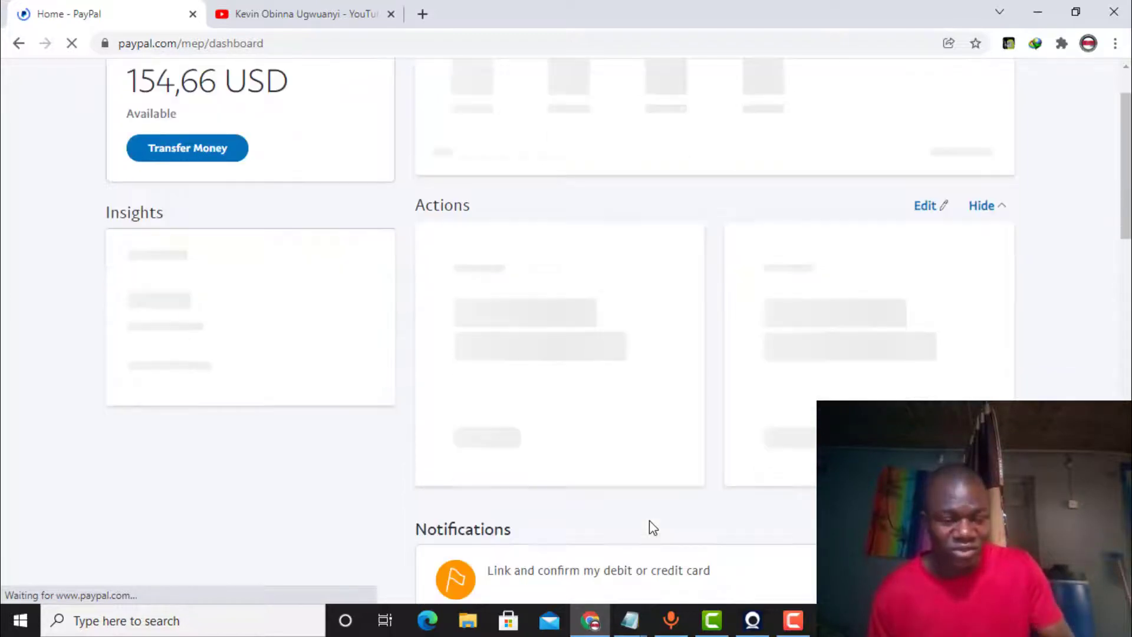
scroll(649, 522, down, 1)
scroll(649, 522, down, 1)
scroll(649, 523, down, 1)
scroll(650, 523, down, 1)
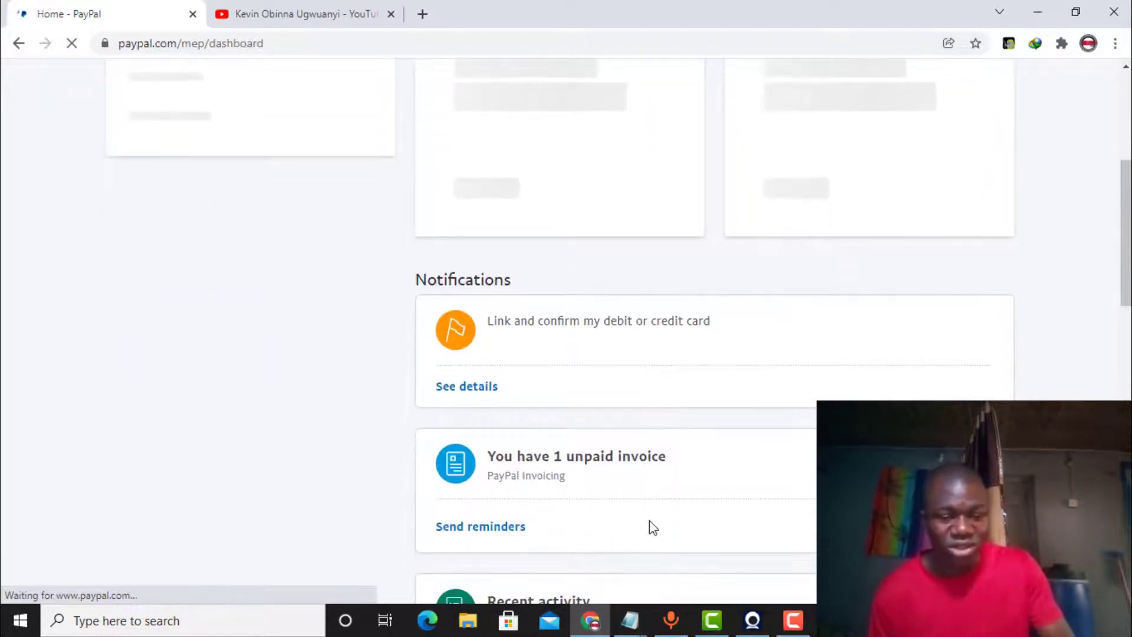
scroll(649, 525, down, 1)
scroll(649, 524, down, 1)
scroll(649, 519, down, 1)
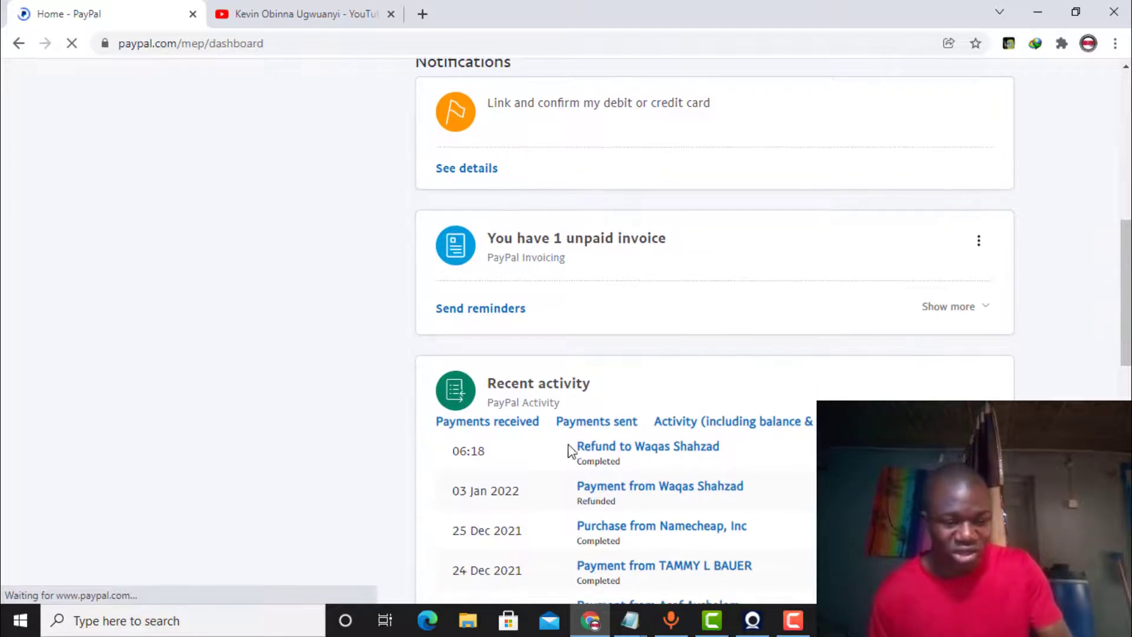
scroll(569, 448, down, 1)
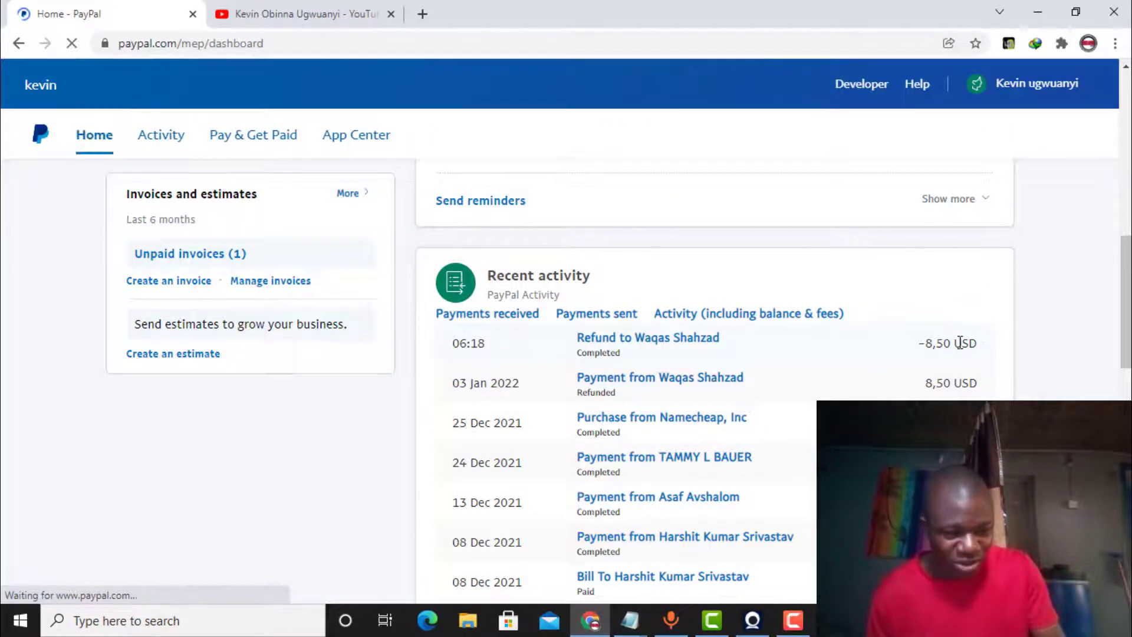
click(633, 344)
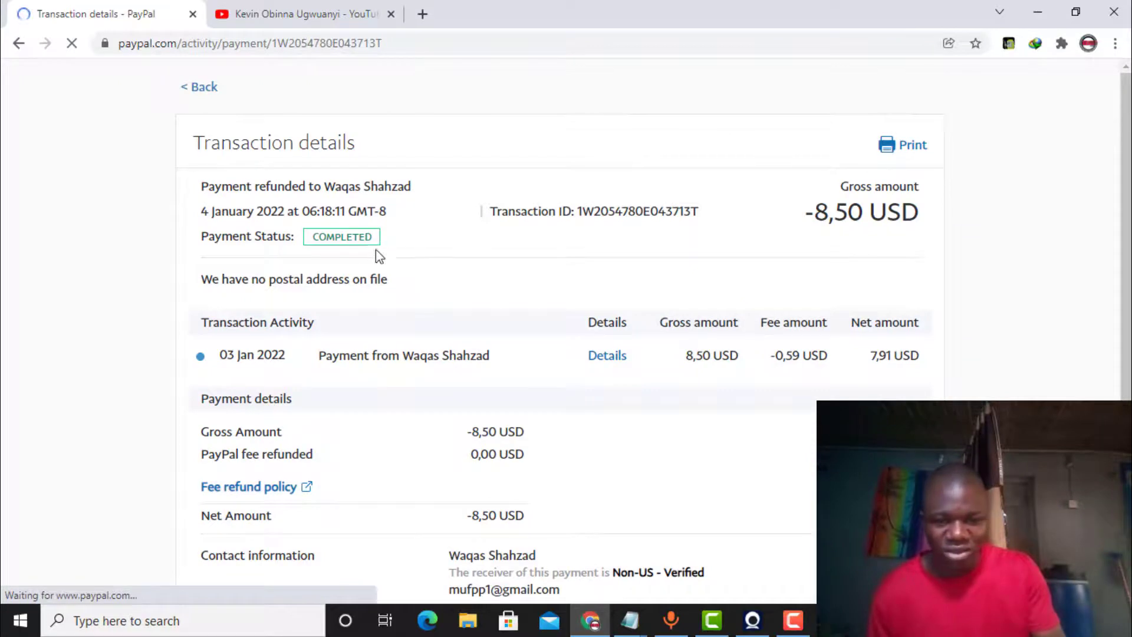
drag(275, 235, 421, 235)
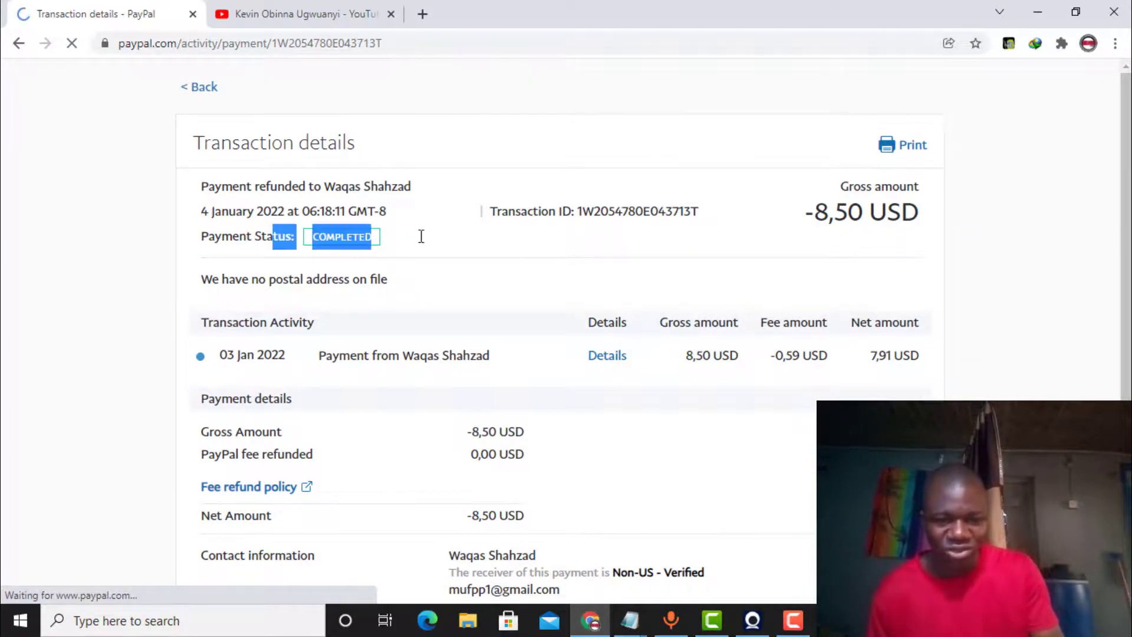
click(511, 259)
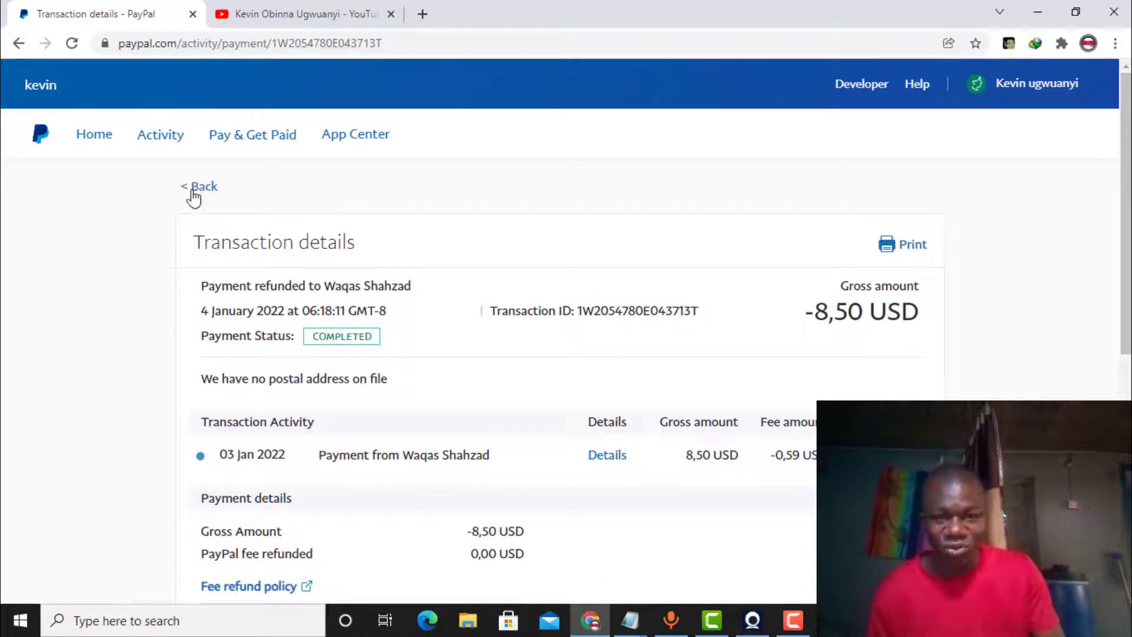
click(102, 147)
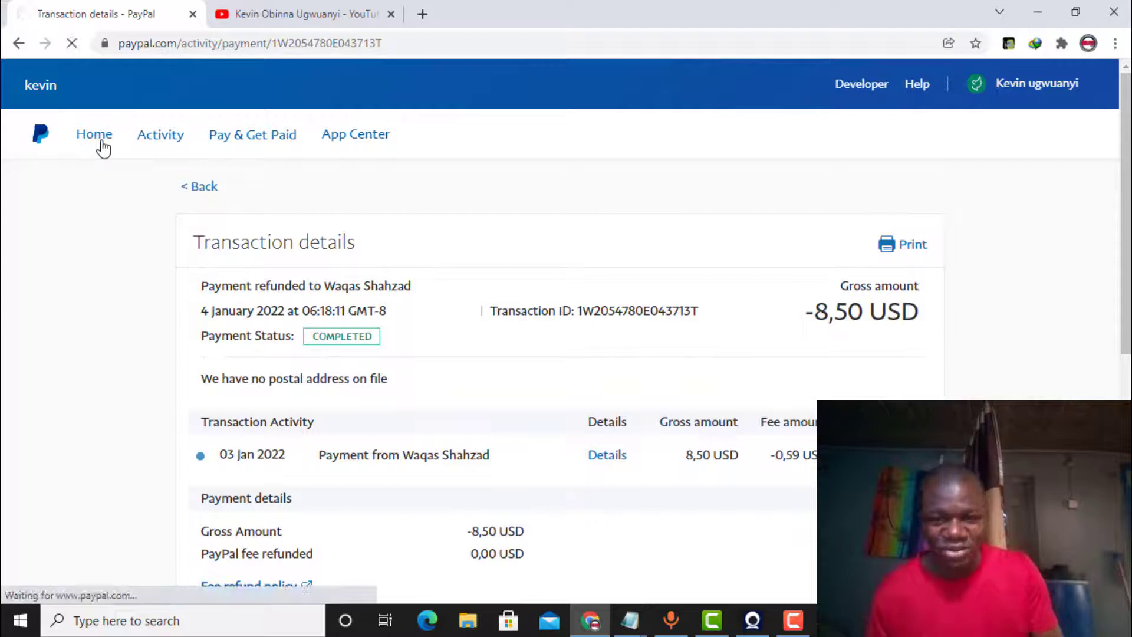